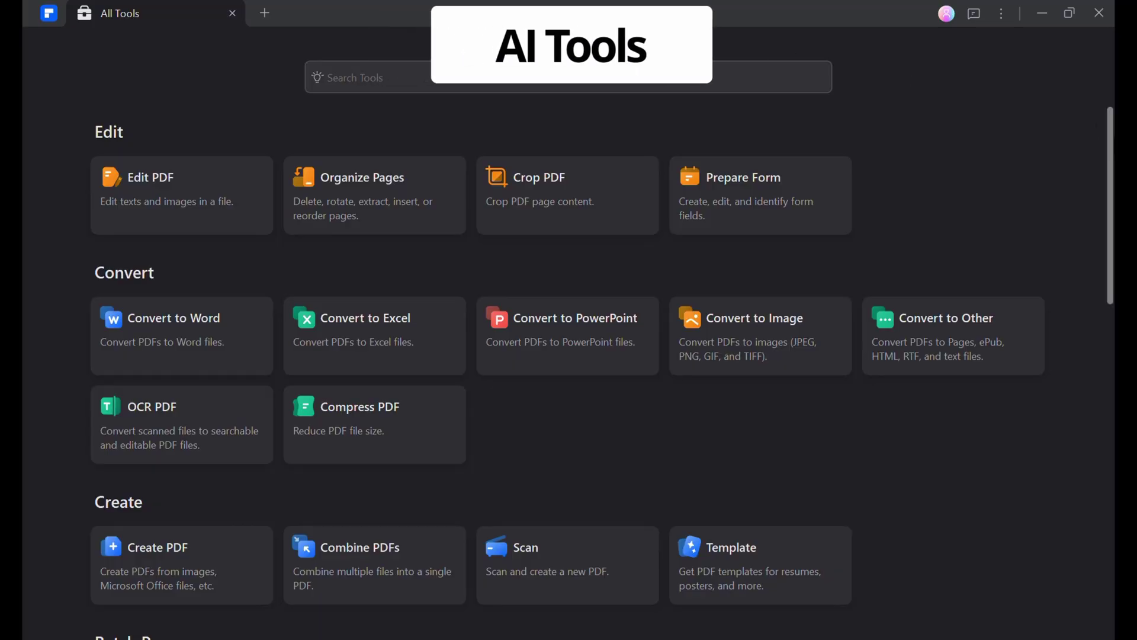
Scroll through the All Tools list on the way to the humanoid robots article.
left_click(1112, 141)
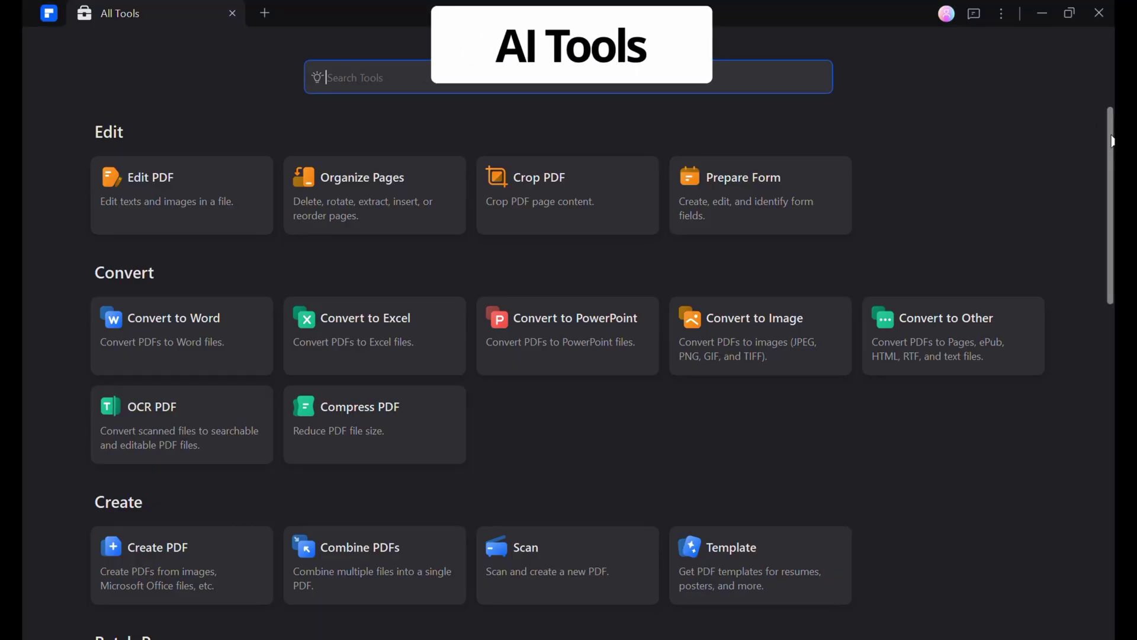
scroll(1113, 141, "down", 4)
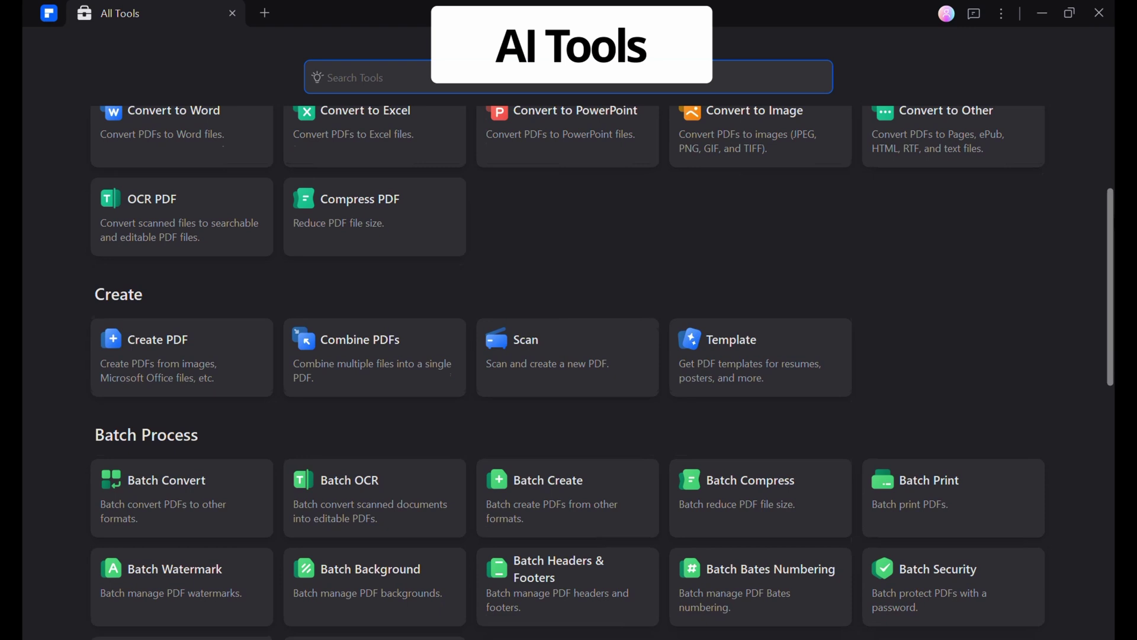
scroll(568, 373, "down", 6)
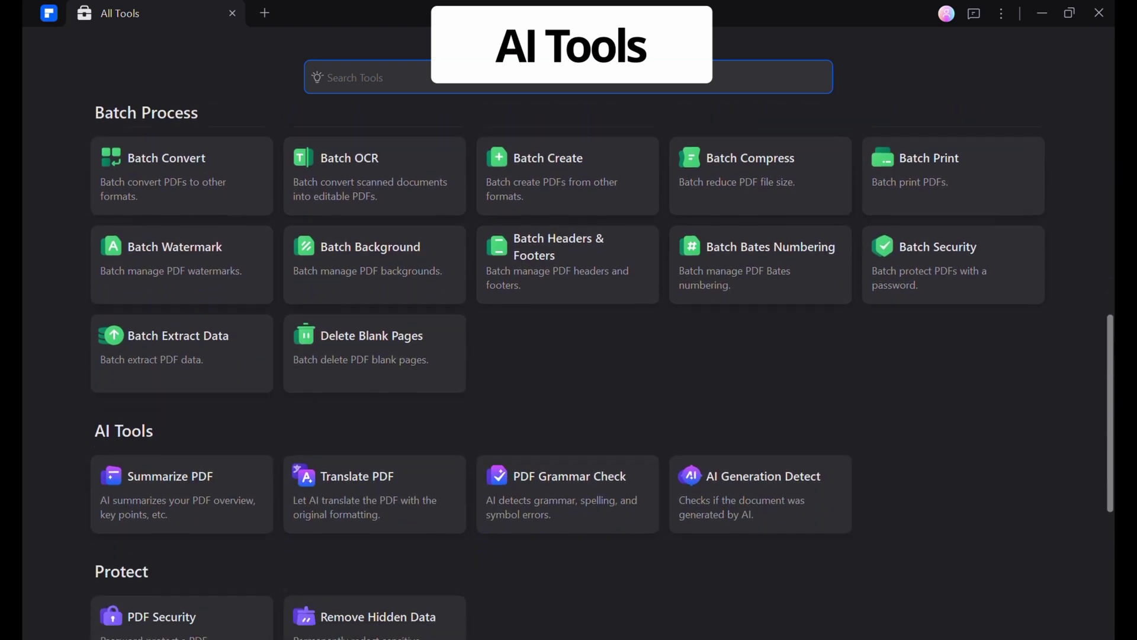
scroll(568, 373, "down", 4)
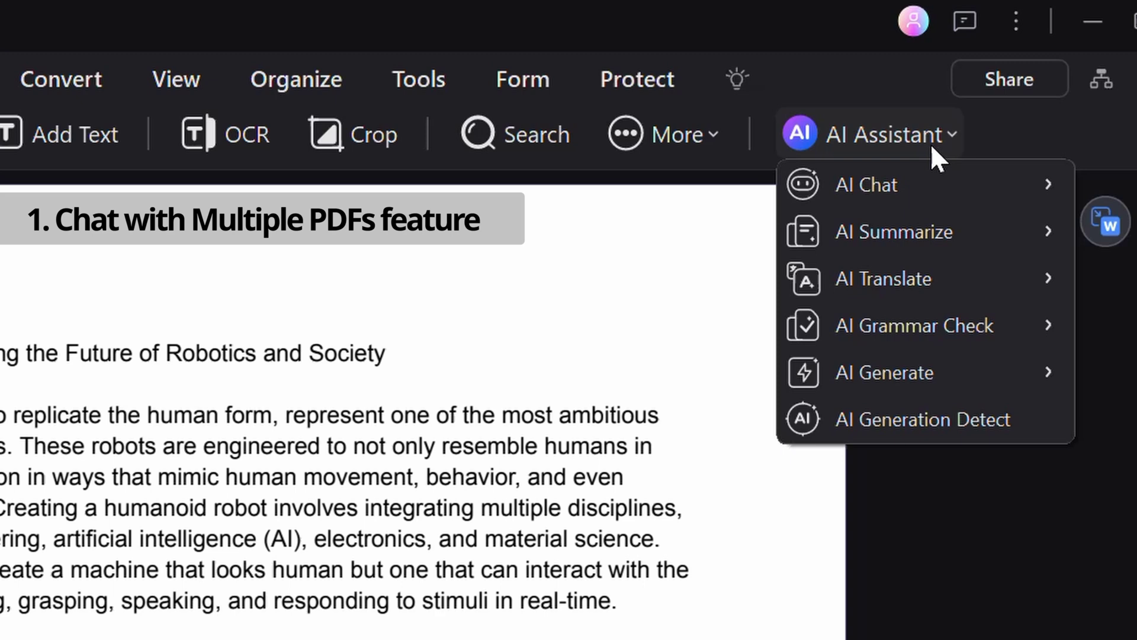
Ask AI Chat about humanoid robot development timelines across both PDFs.
mouse_move(930, 185)
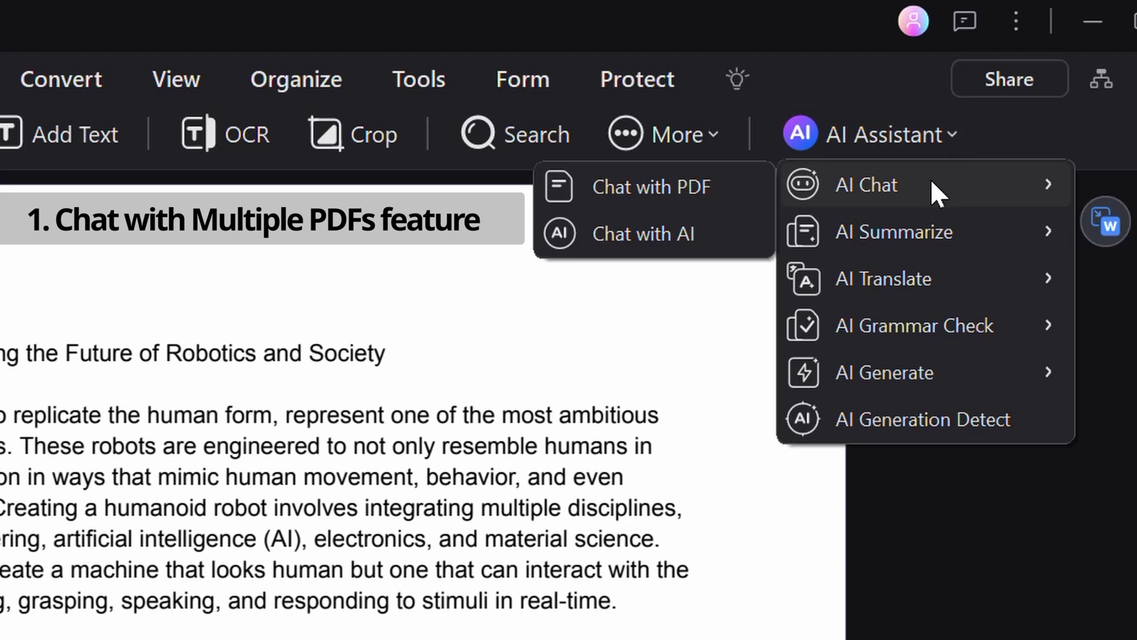
left_click(662, 189)
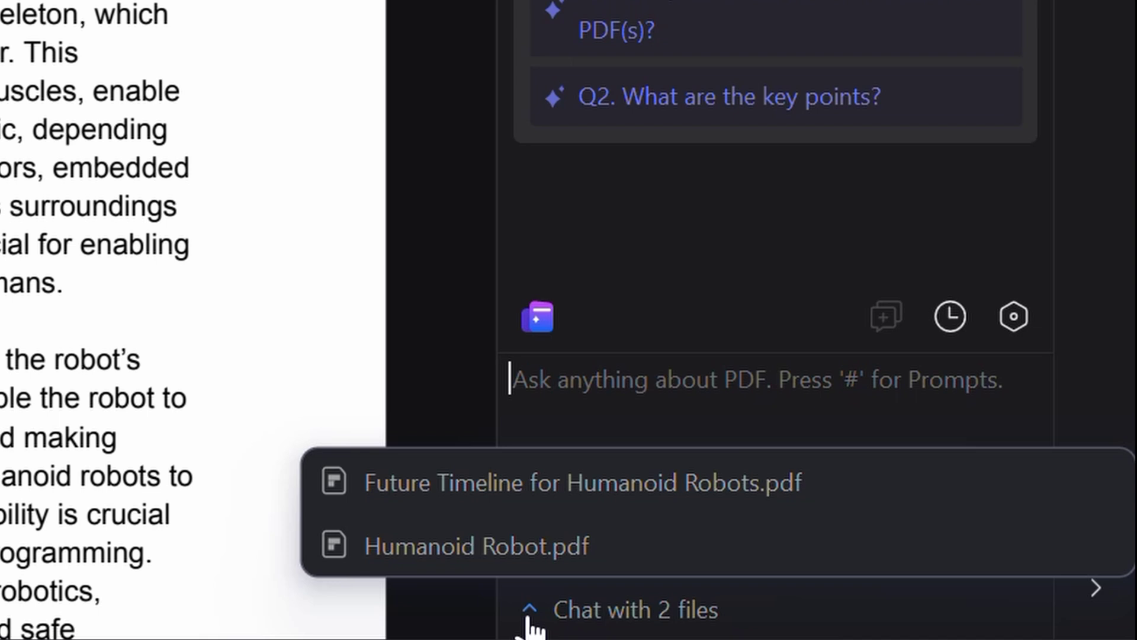
left_click(638, 418)
type("Can you summarize the future timeline of humanoid robots and how they are made based on the two PDFs?")
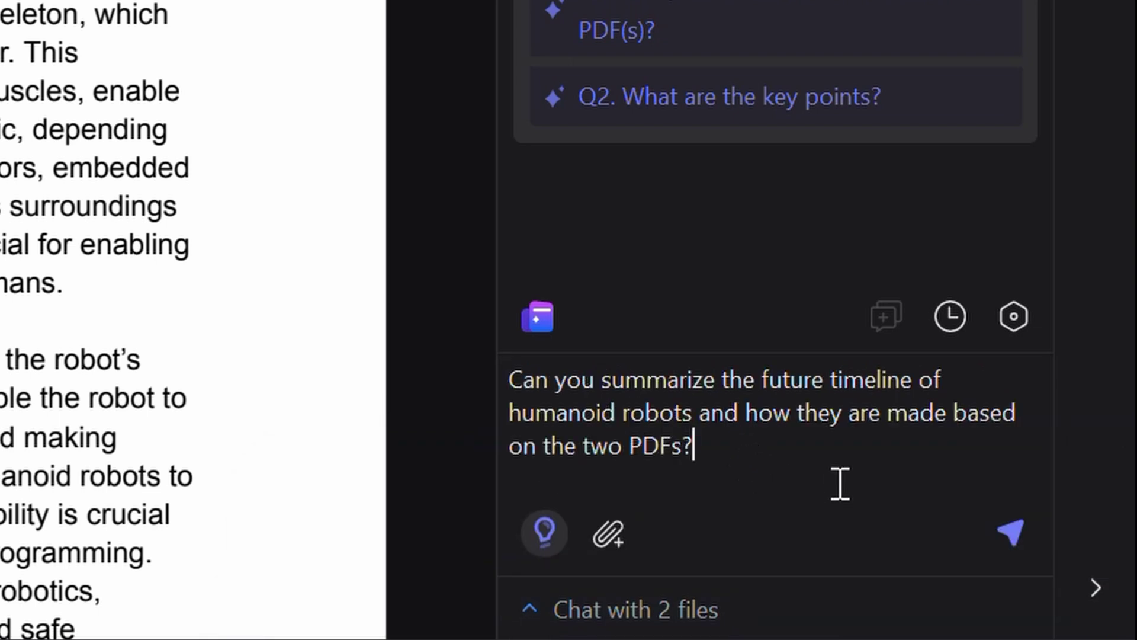
left_click(1011, 533)
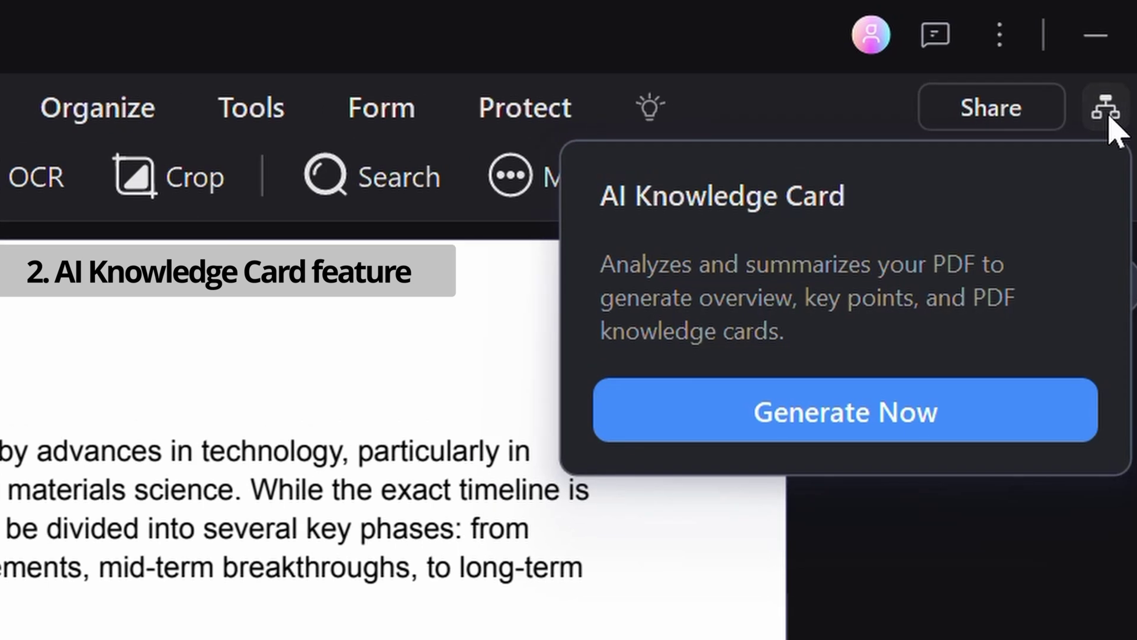
Generate a knowledge card for Future Timeline for Humanoid Robots.pdf and review its 200-word overview.
left_click(1028, 427)
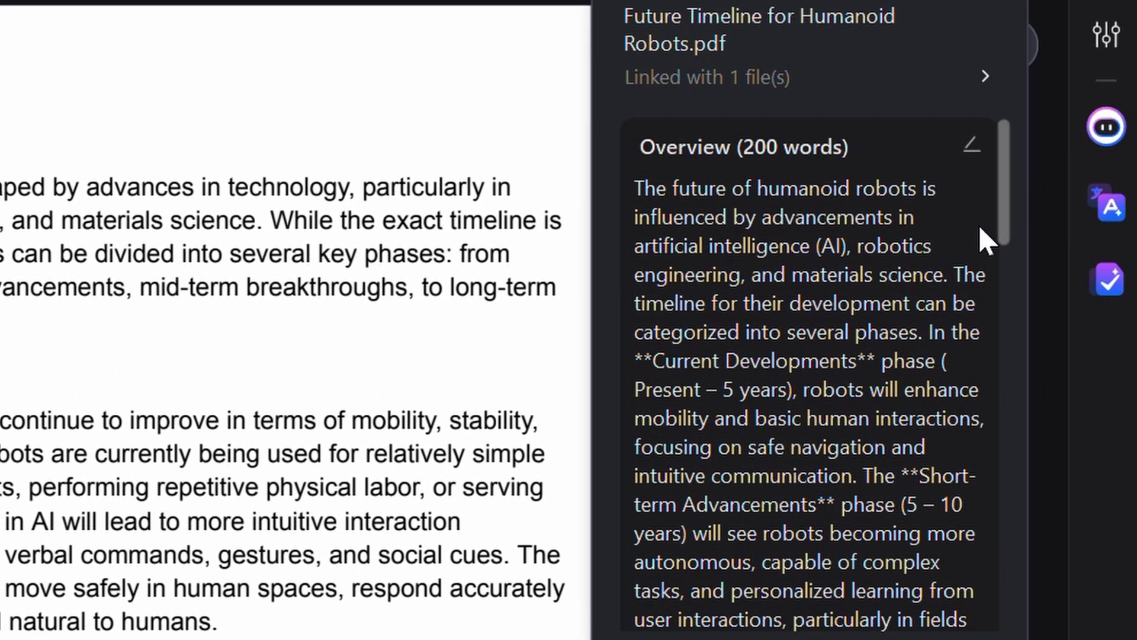
scroll(1001, 290, "down", 5)
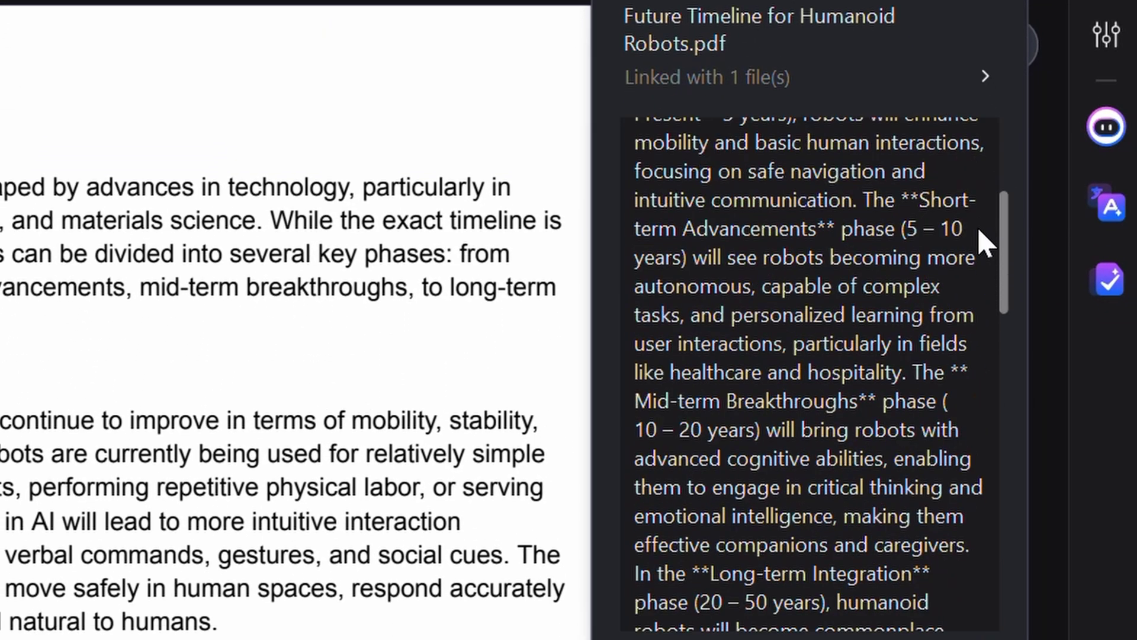
scroll(979, 232, "down", 8)
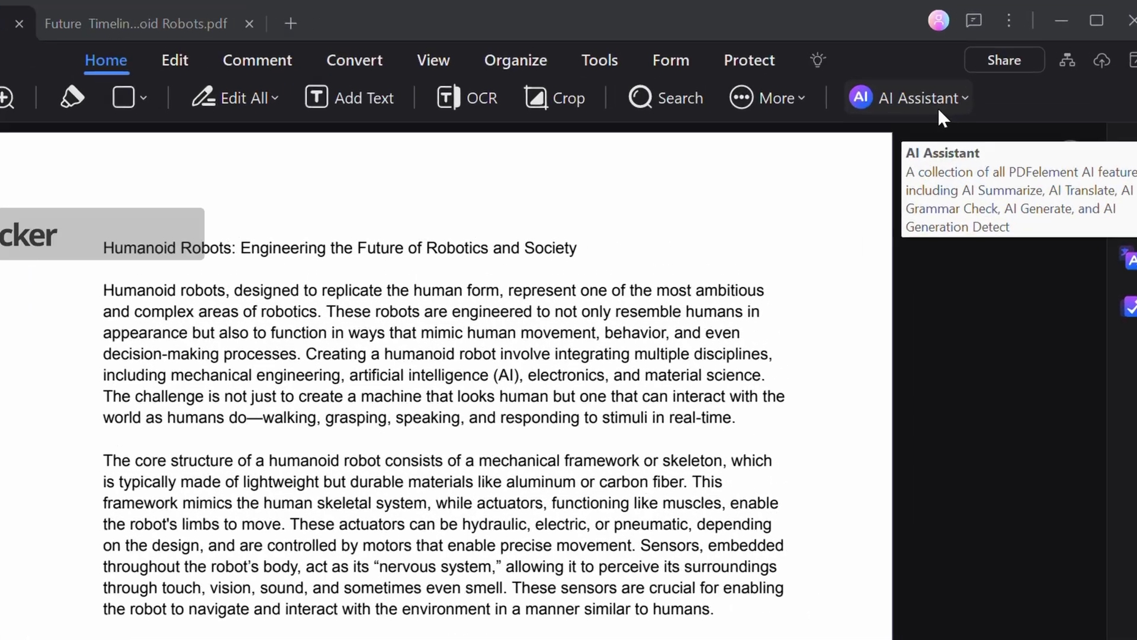
Run Paragraph Grammar Check on the first paragraph, correcting 'involve' to 'involves'.
left_click(947, 87)
mouse_move(939, 328)
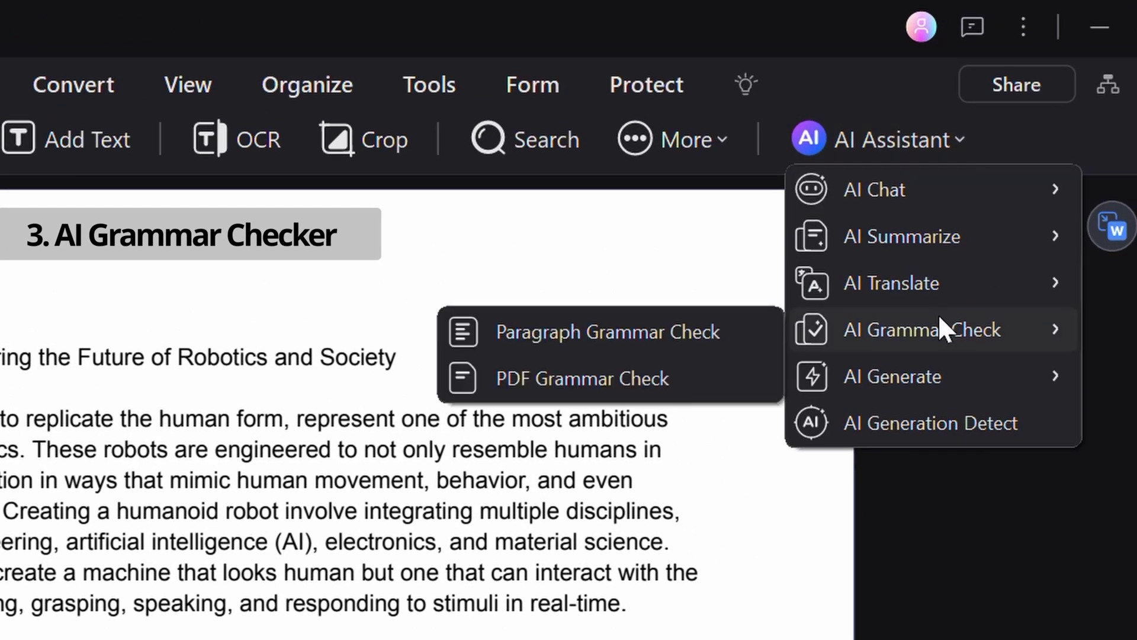
left_click(766, 329)
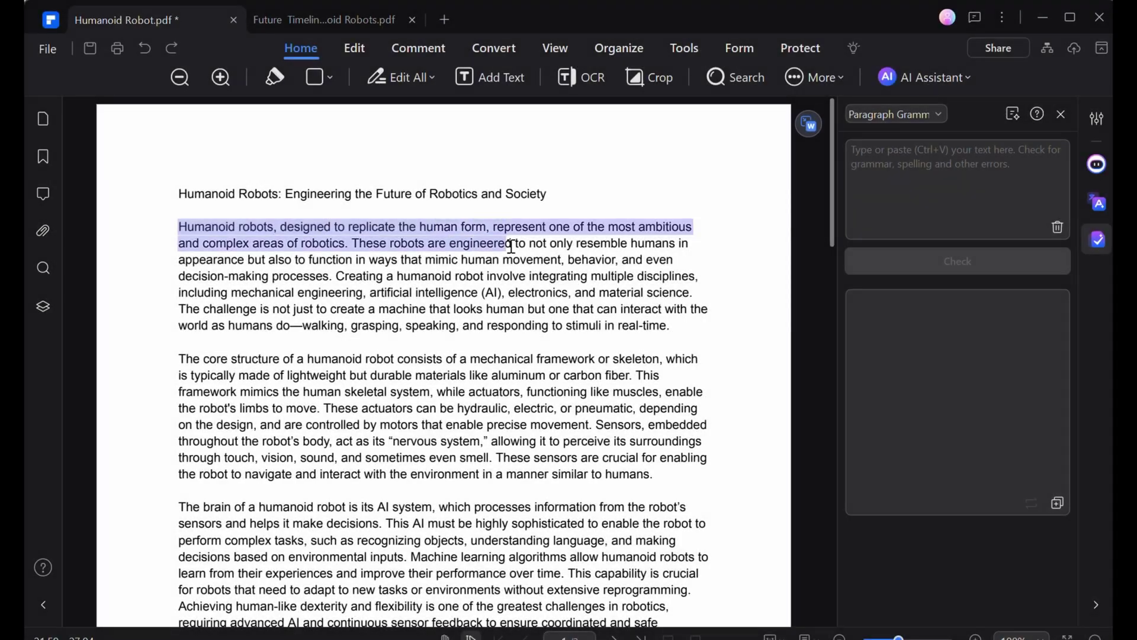
left_click_drag(622, 244, 752, 306)
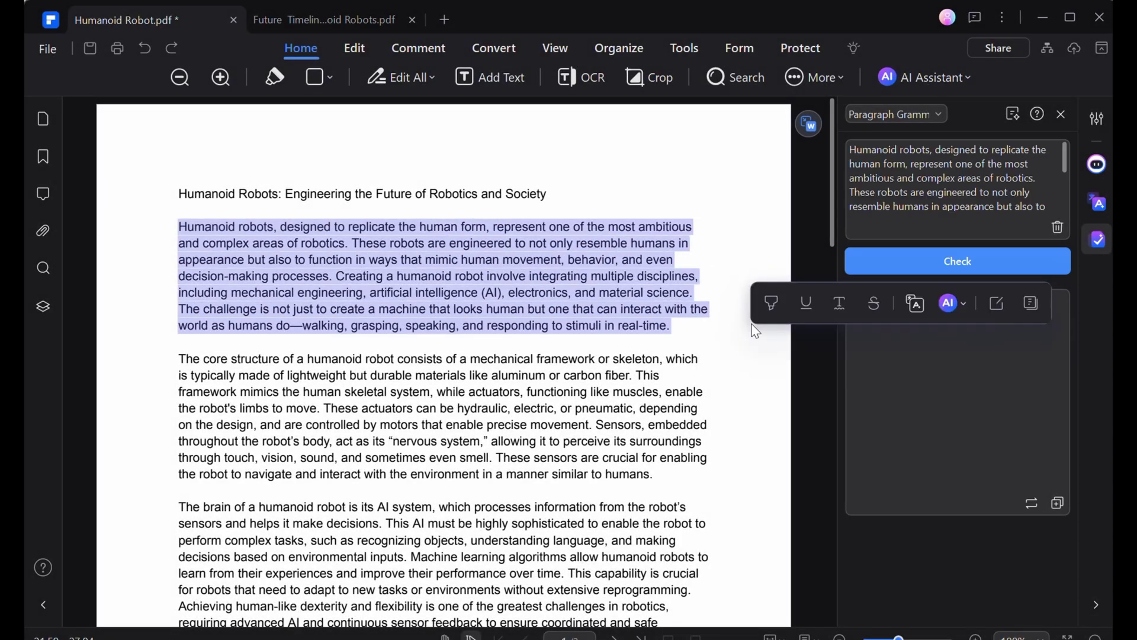
left_click(957, 261)
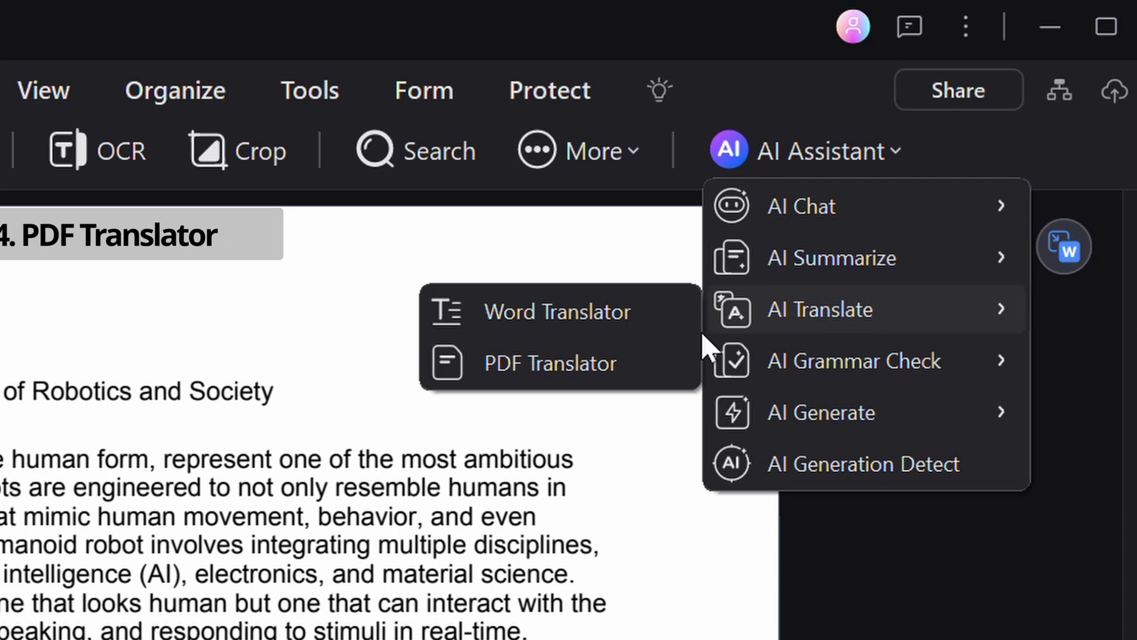
Translate the whole PDF into Chinese (Simplified) as Humanoid Robot_Translate.pdf.
left_click(640, 371)
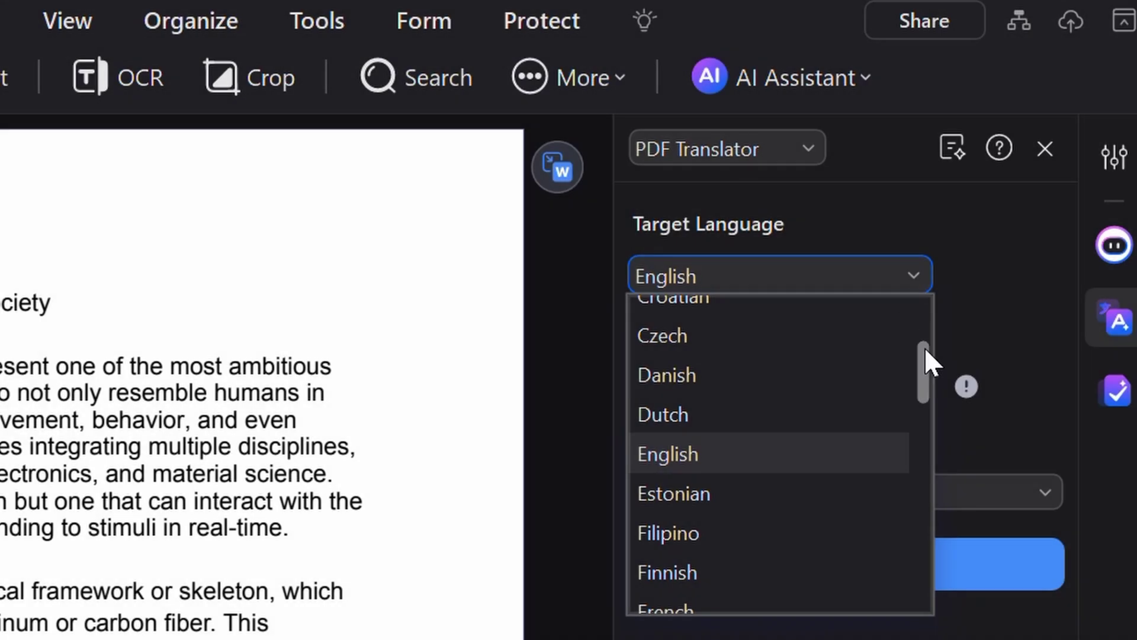
scroll(926, 355, "up", 5)
left_click(770, 433)
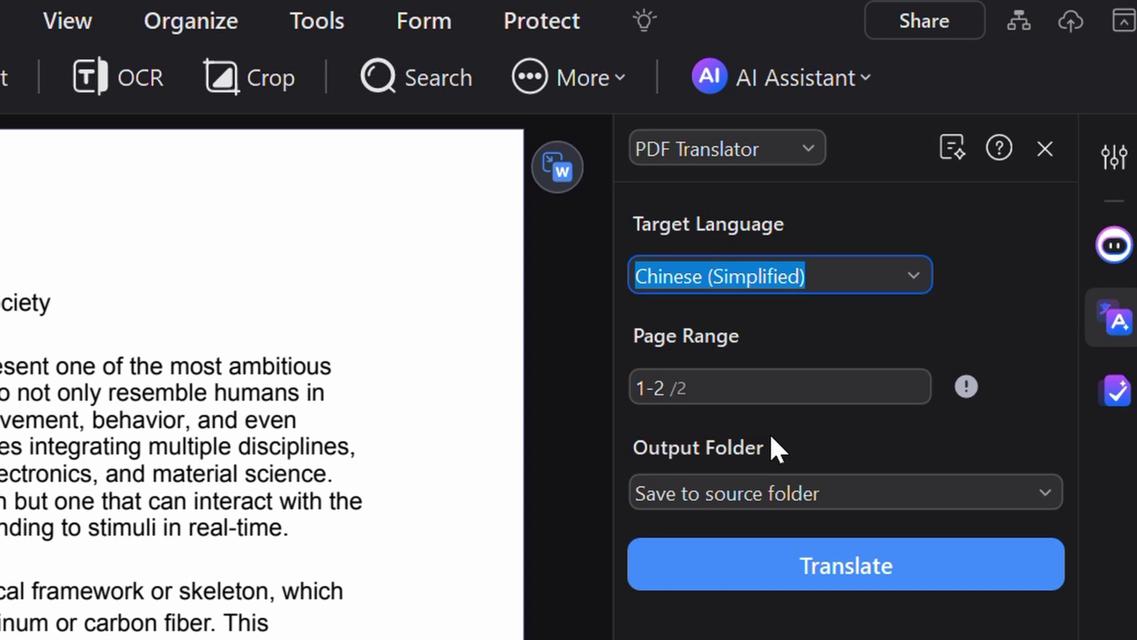
left_click(815, 569)
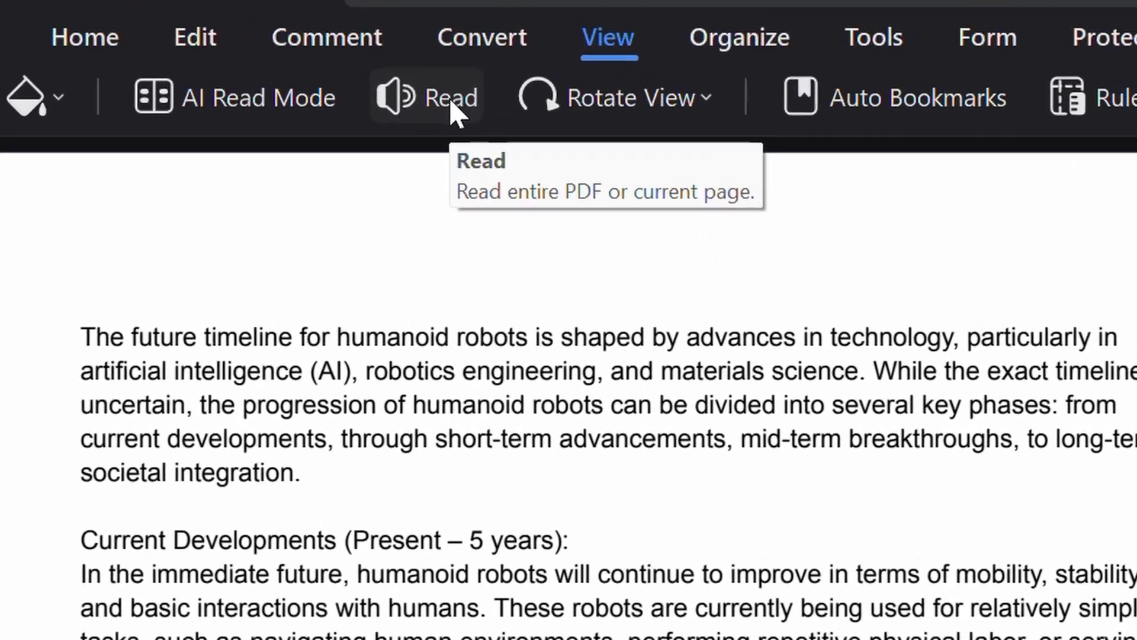
Read the current page aloud at 1x speed and 30% volume.
left_click(481, 78)
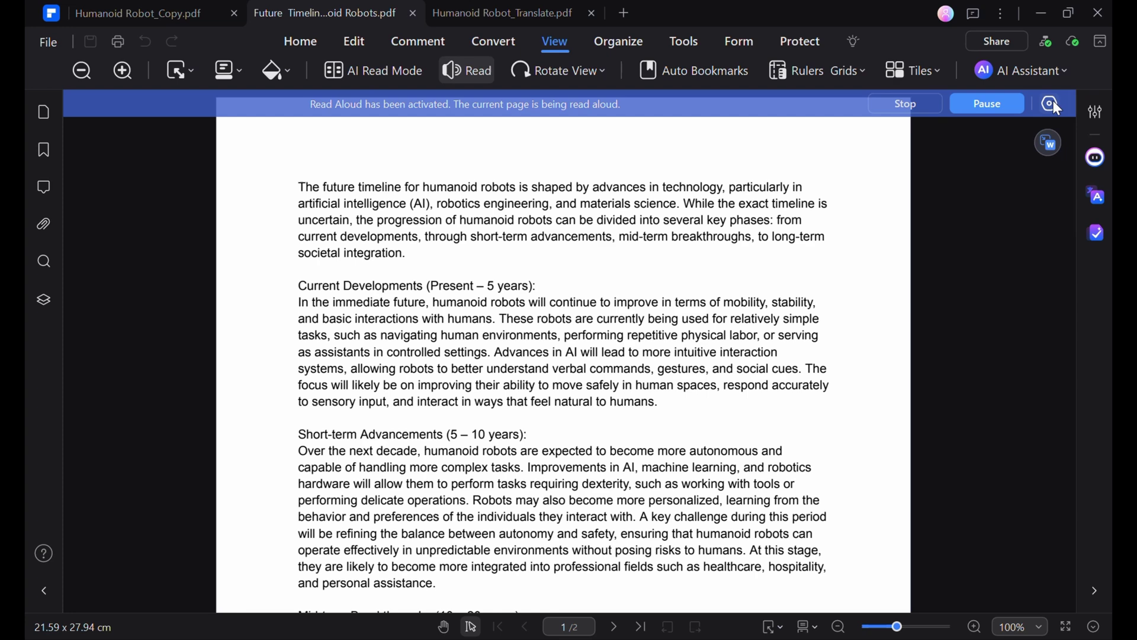
left_click(1052, 104)
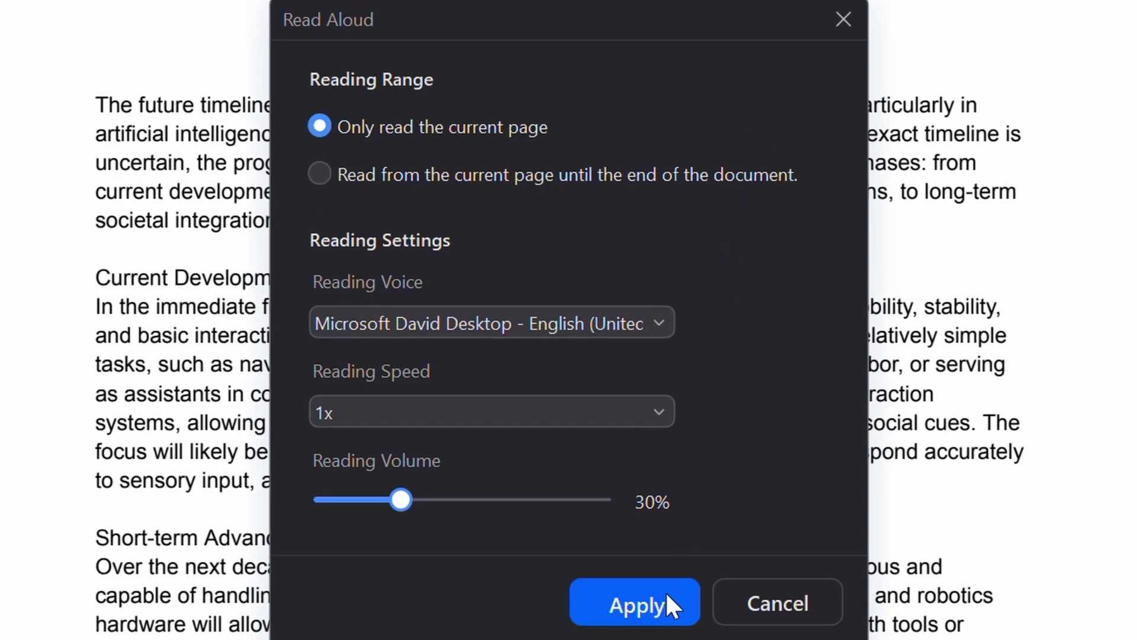
left_click(666, 591)
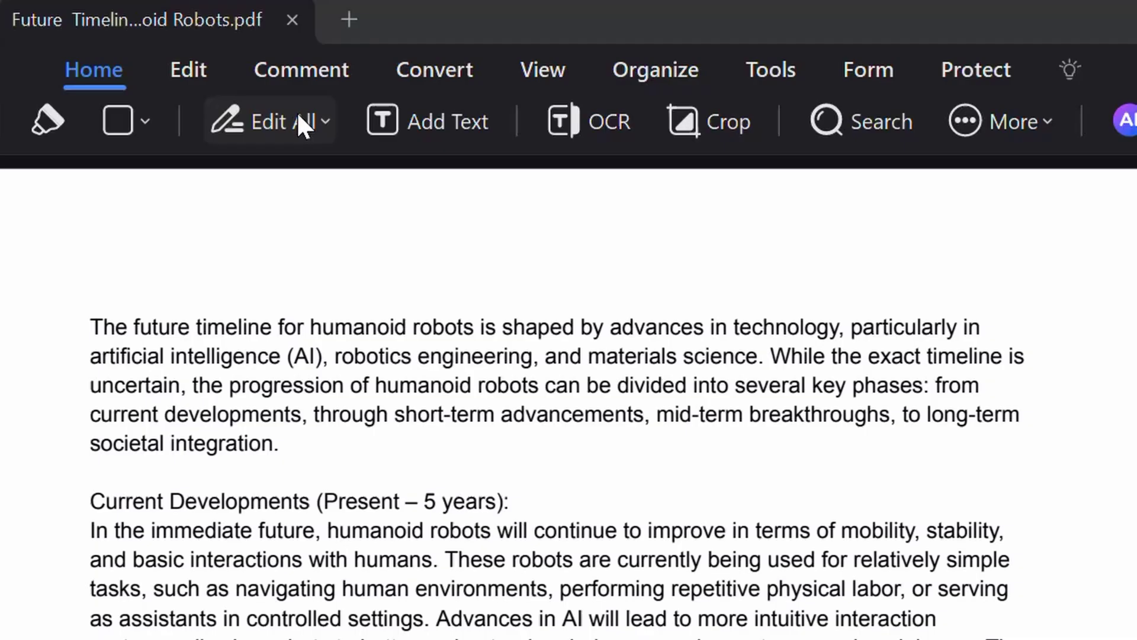
Bold the phrase 'future timeline for humanoid robots' and the Current Developments heading.
left_click(413, 75)
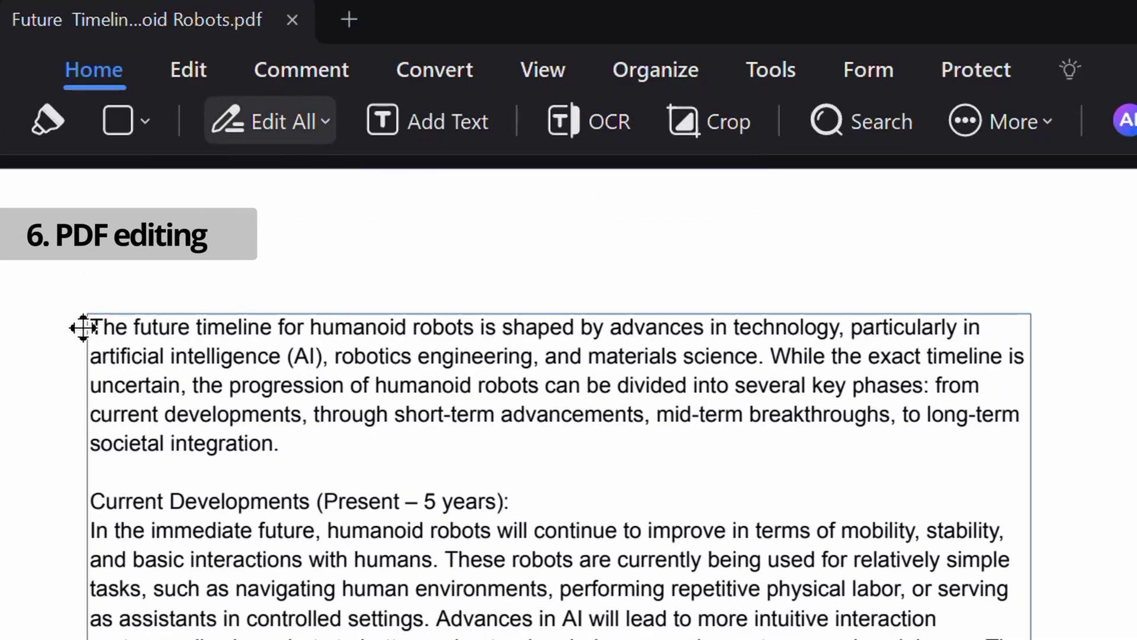
left_click_drag(332, 327, 479, 327)
key("ctrl+b")
left_click_drag(90, 501, 500, 497)
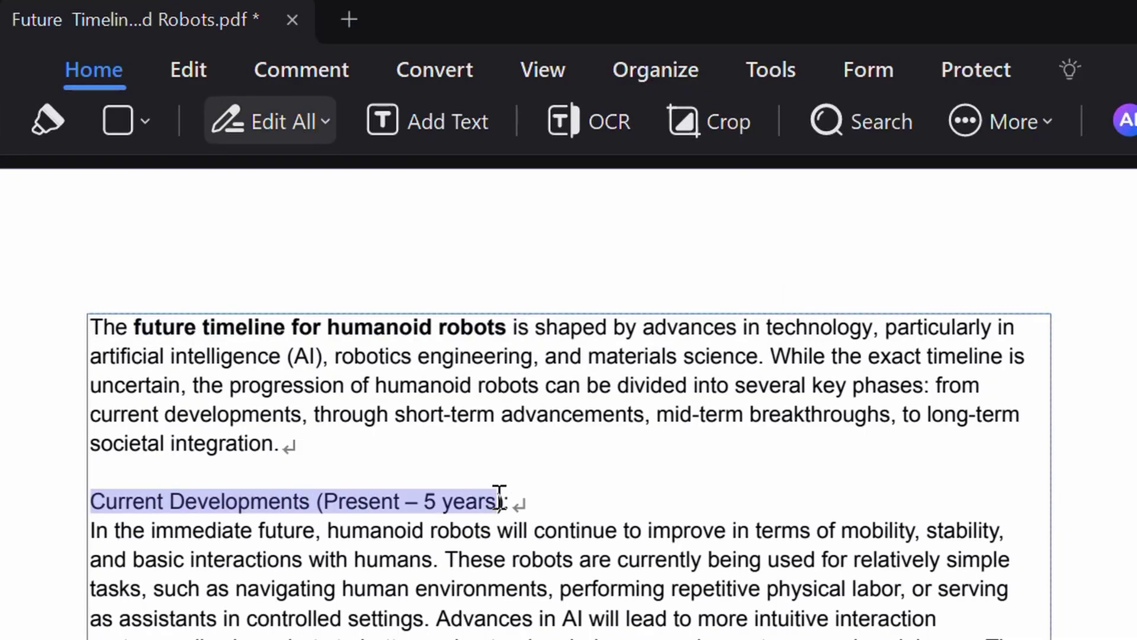
left_click(212, 445)
left_click(272, 446)
Add the title 'The Future Timeline for Humanoid Robots' in 14 pt bold.
left_click(97, 327)
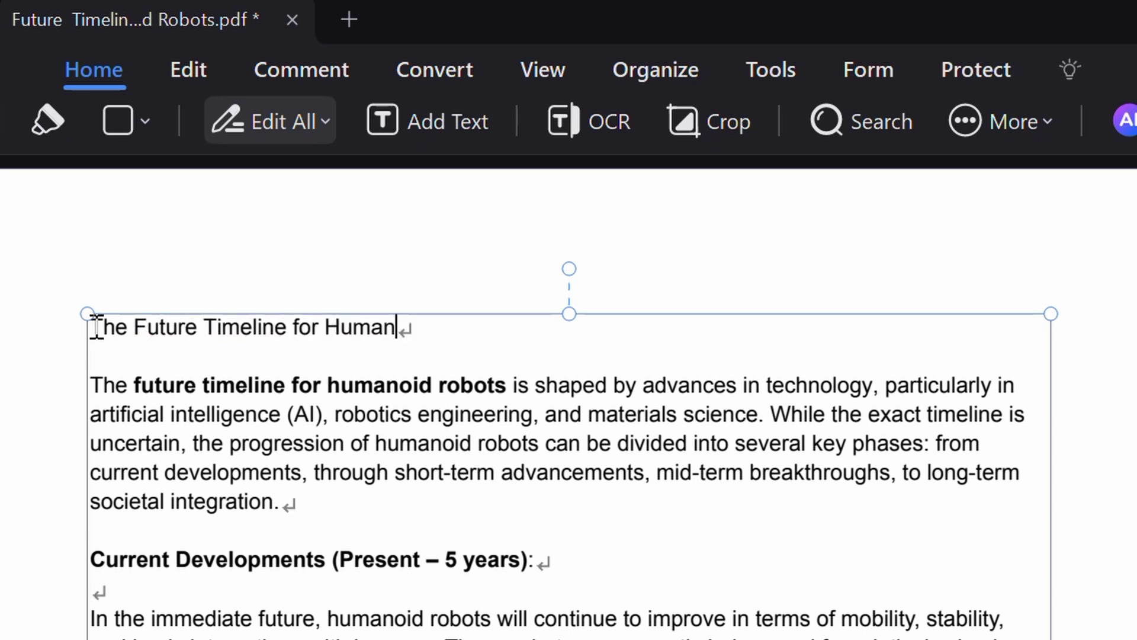
left_click_drag(504, 327, 78, 317)
left_click(536, 221)
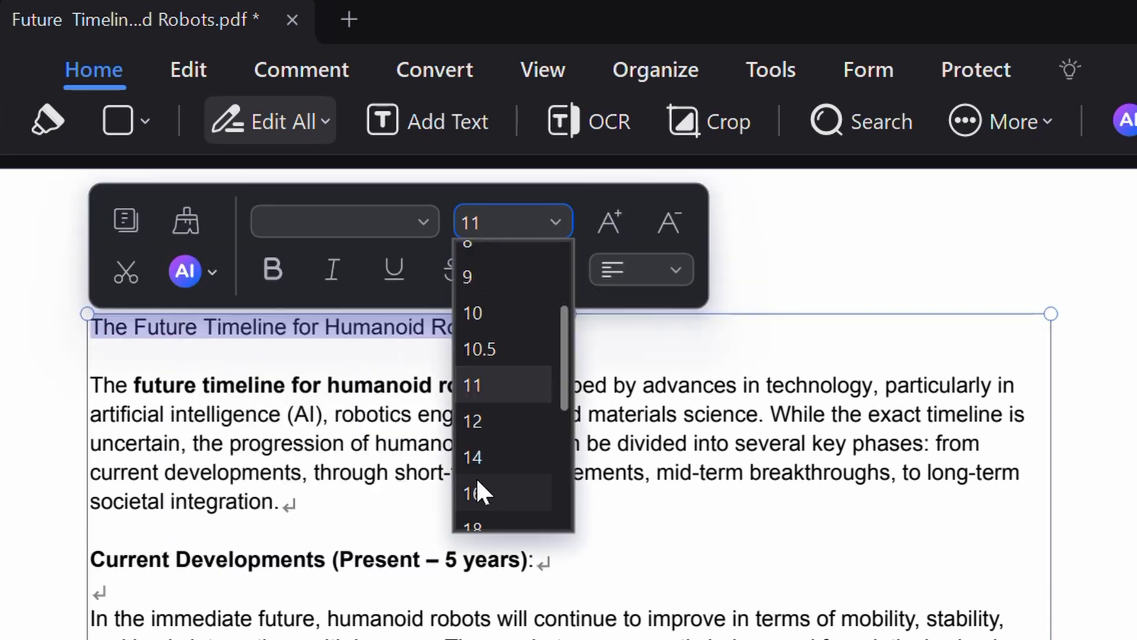
left_click(472, 457)
key("ctrl+b")
left_click(687, 356)
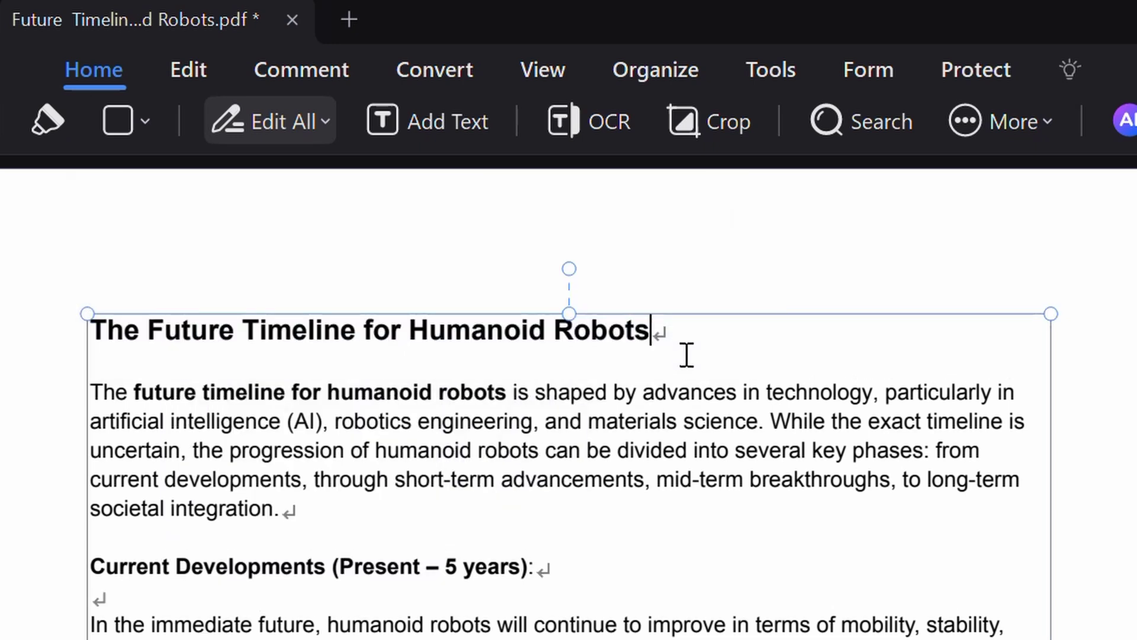
Bring up the Add Page Number settings for the document.
left_click(314, 116)
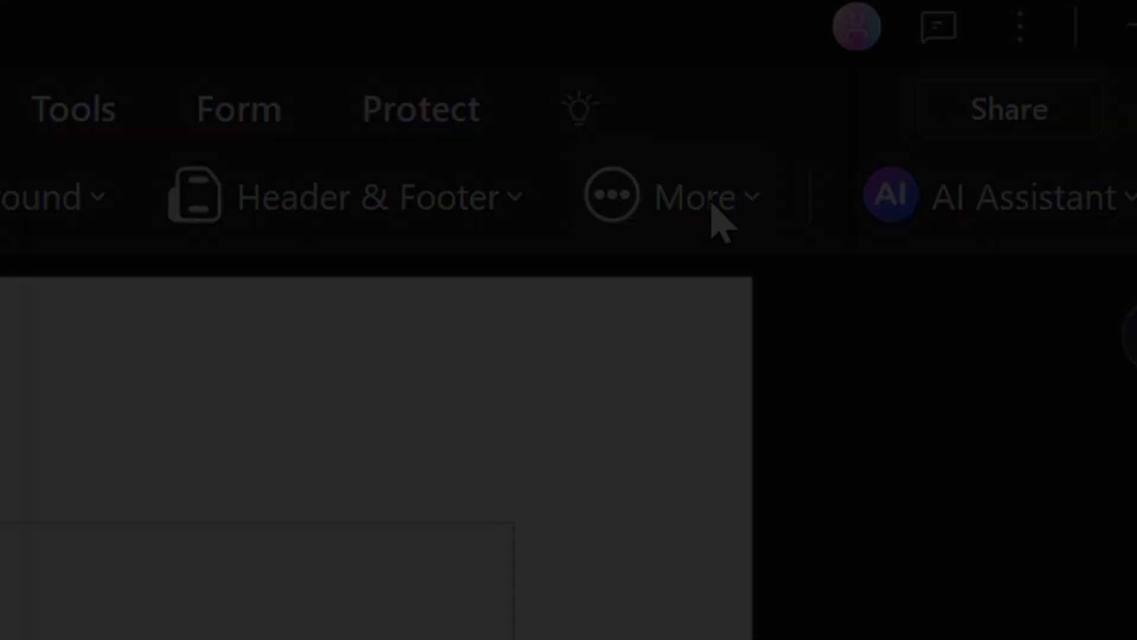
left_click(1077, 176)
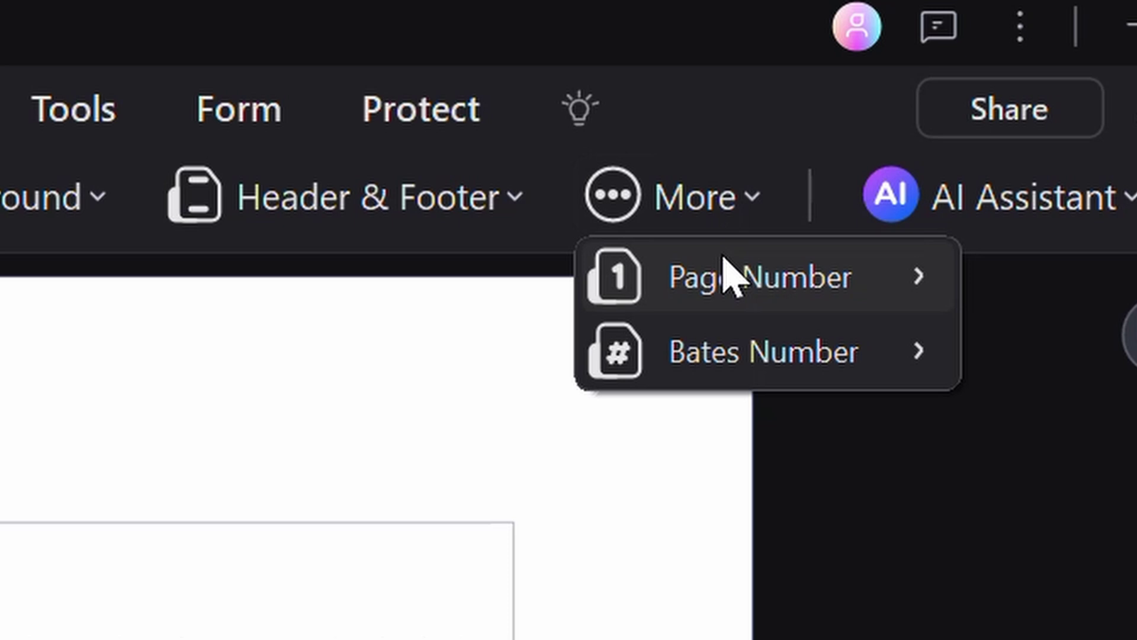
mouse_move(729, 274)
left_click(355, 279)
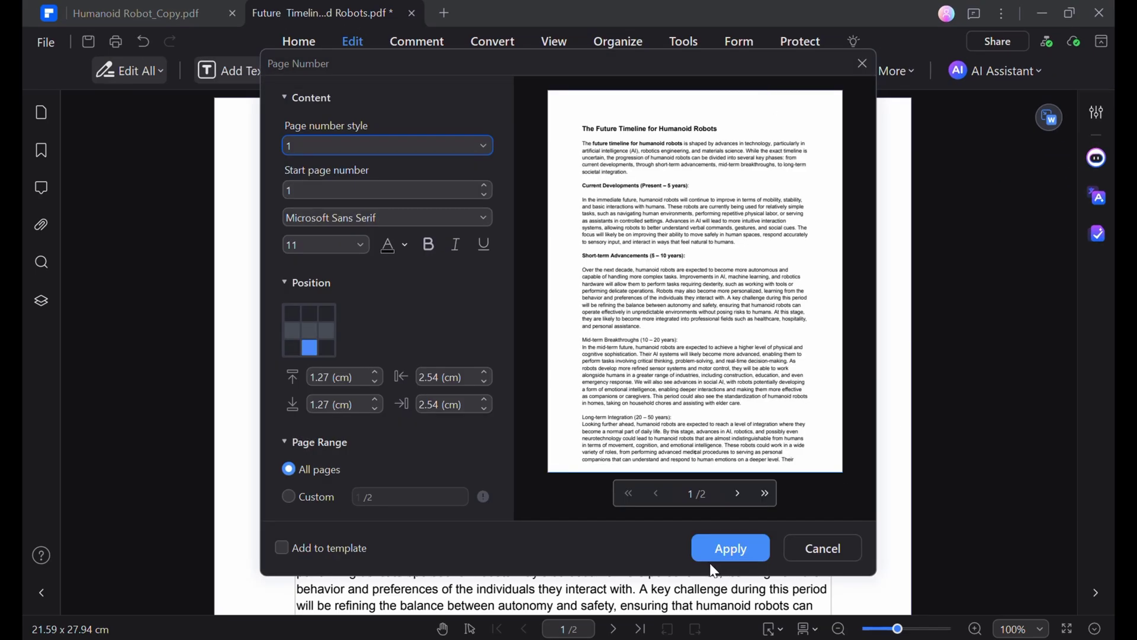
Apply the page numbers and start OCR on the scanned parchment page.
left_click(726, 560)
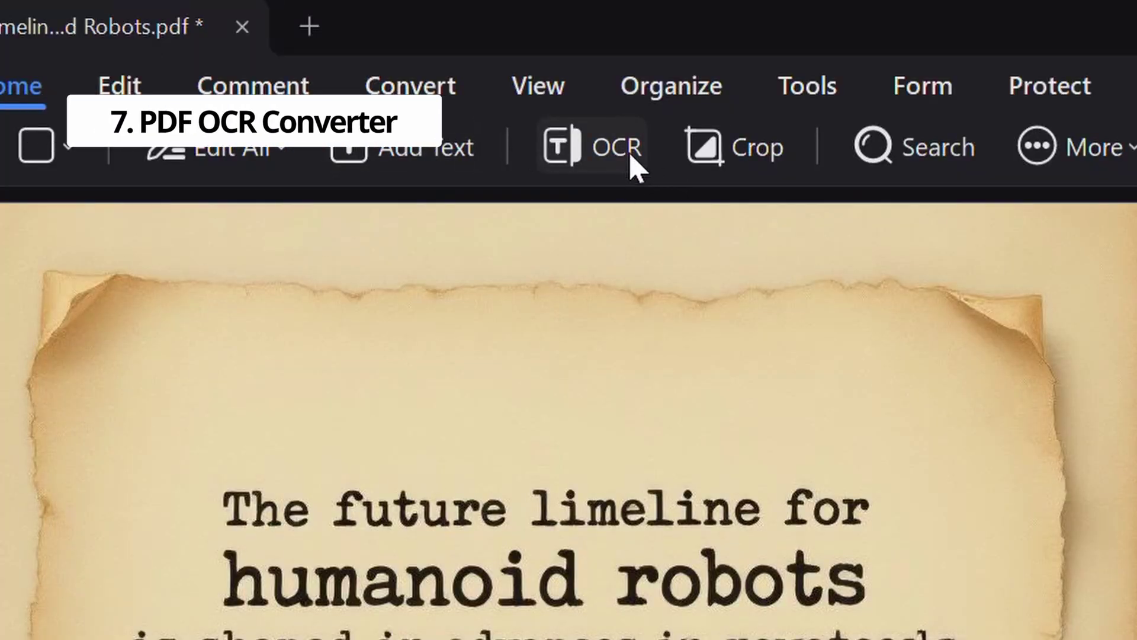
left_click(635, 168)
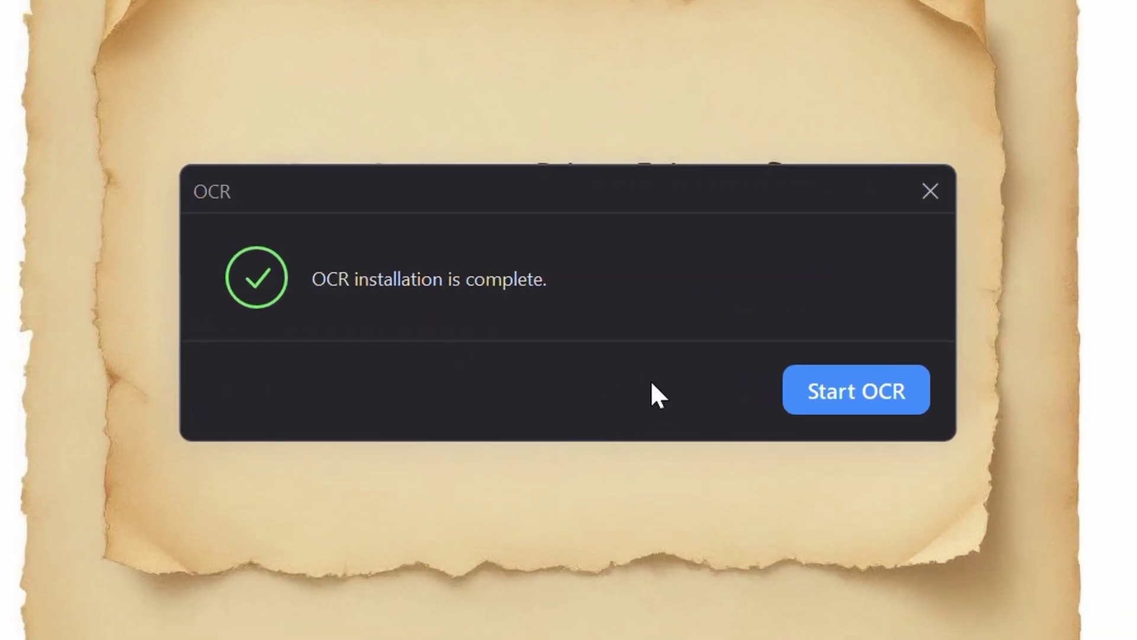
left_click(859, 394)
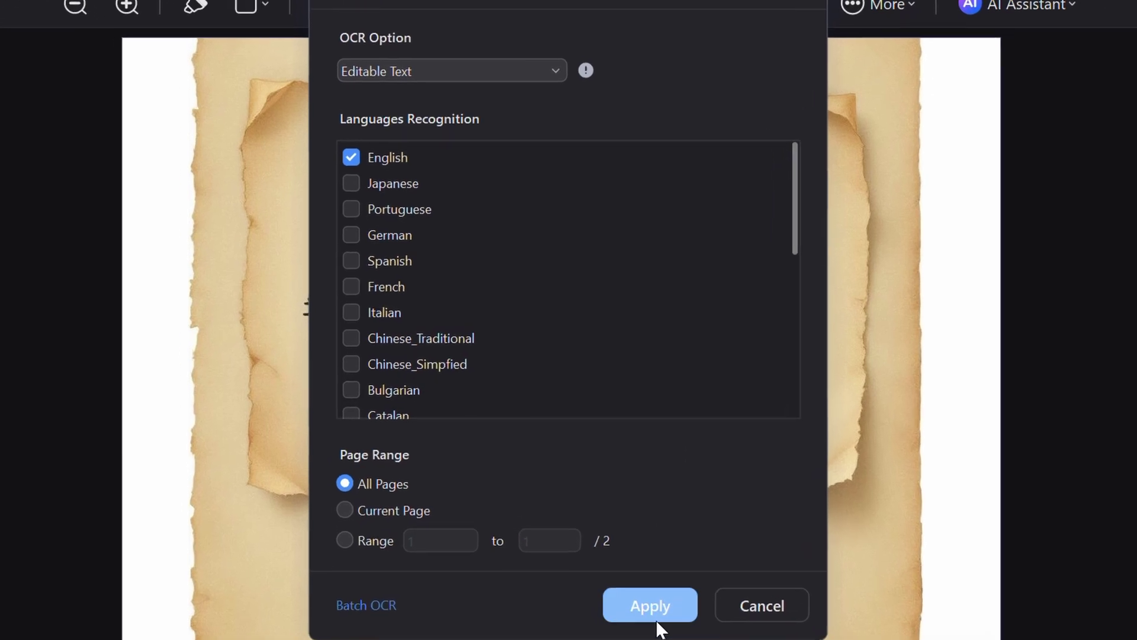
OCR all pages as editable English text and begin fixing the misrecognised 'rowatcesls'.
left_click(656, 618)
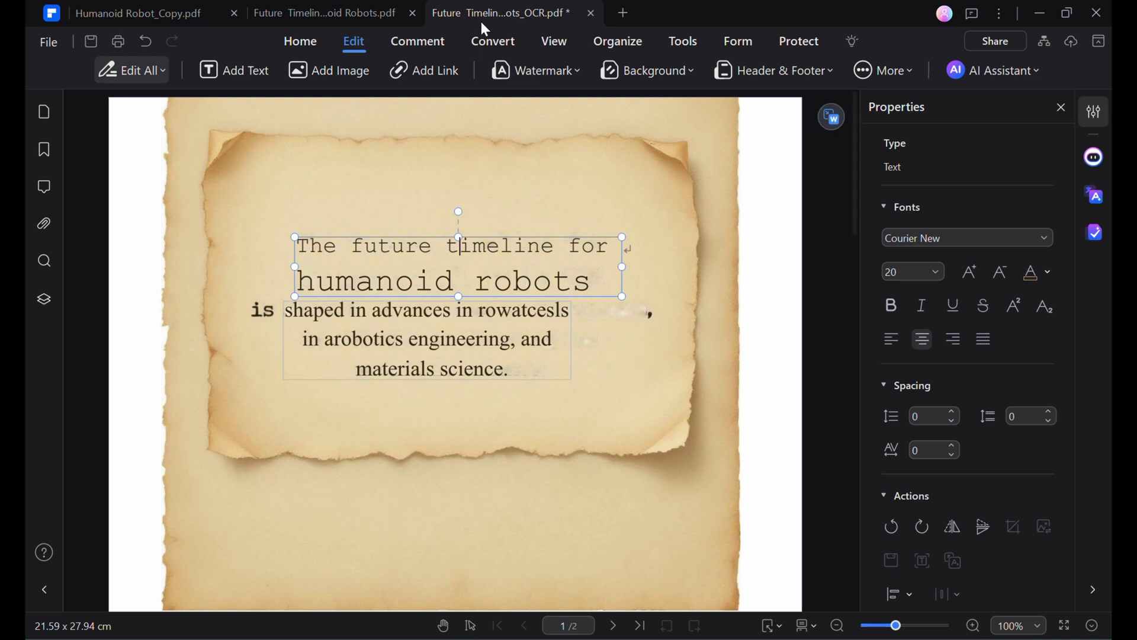
left_click_drag(479, 309, 515, 307)
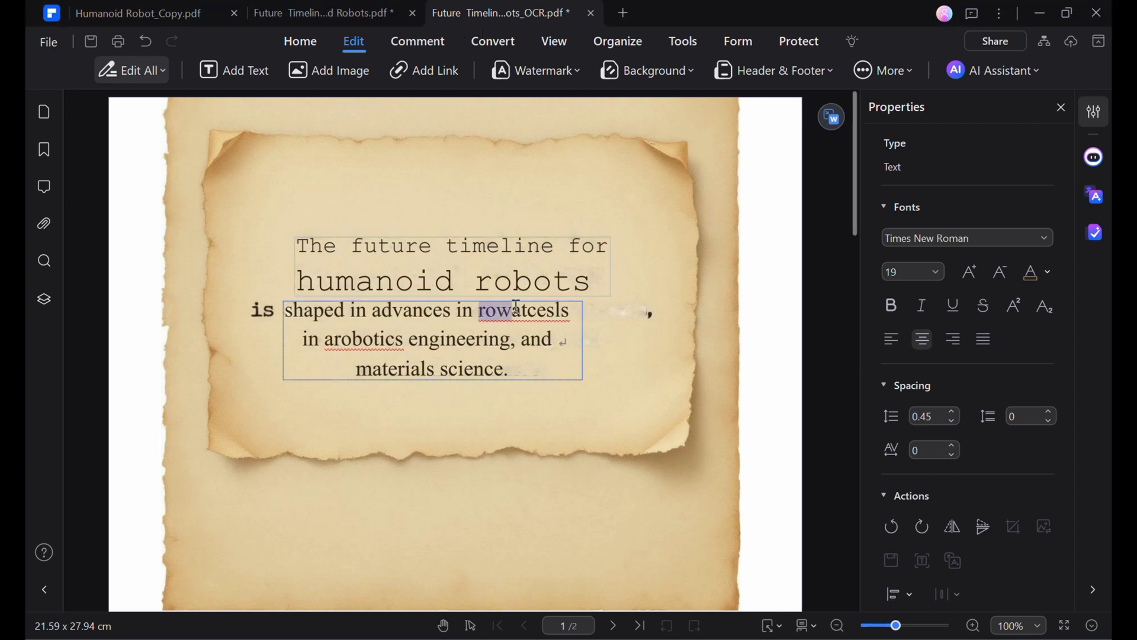
left_click(522, 310)
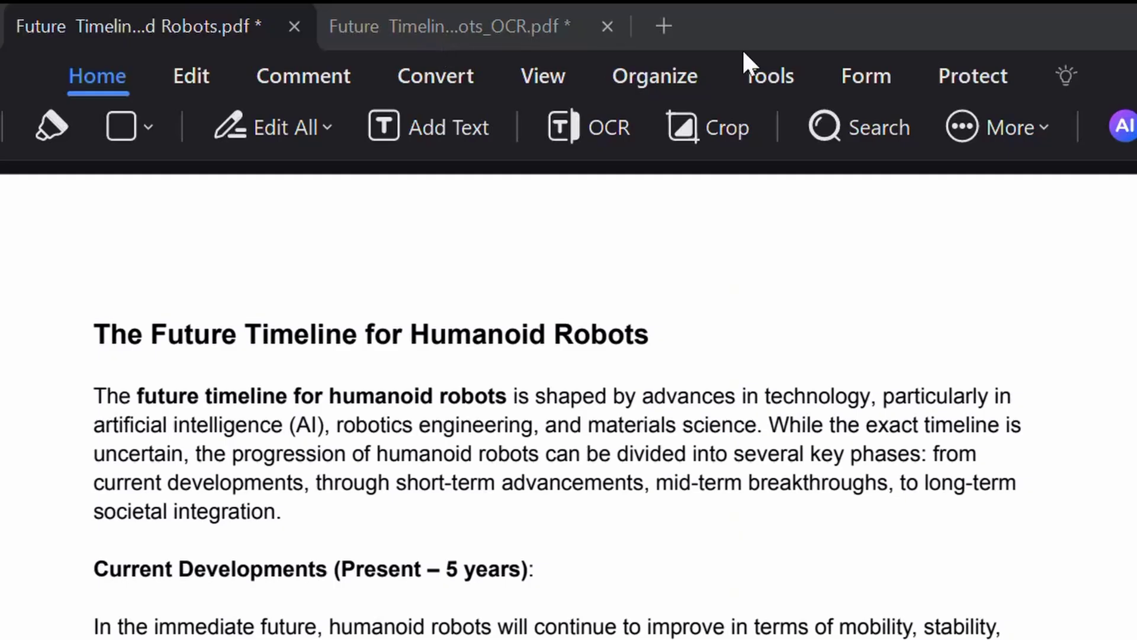
Add an open password to the timeline PDF with 128-bit AES encryption.
left_click(992, 83)
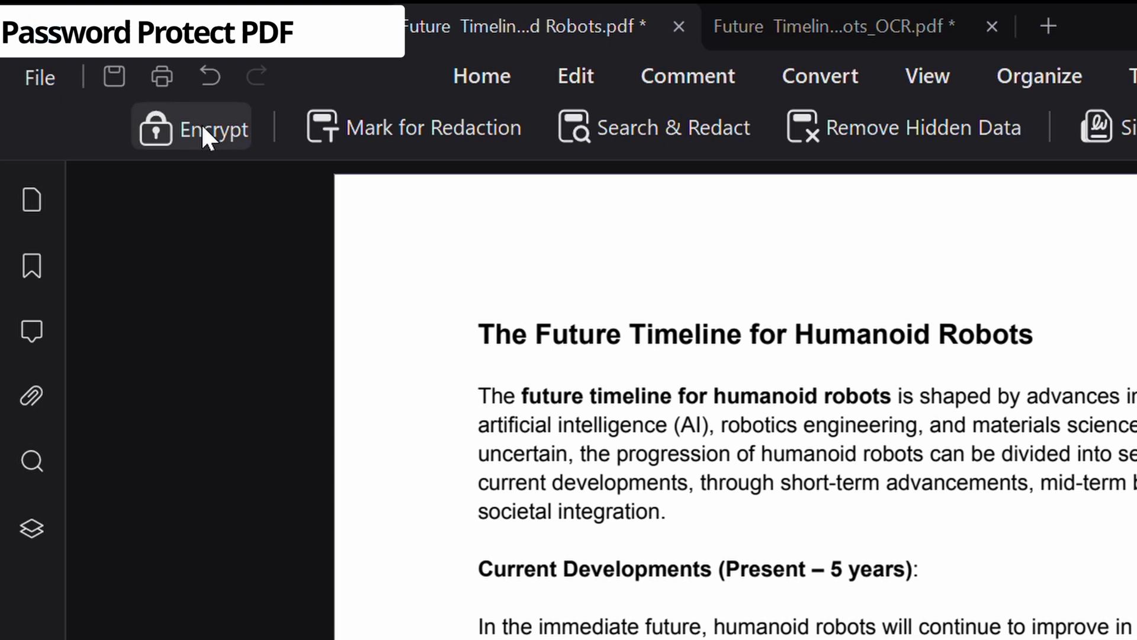
left_click(201, 123)
left_click(337, 75)
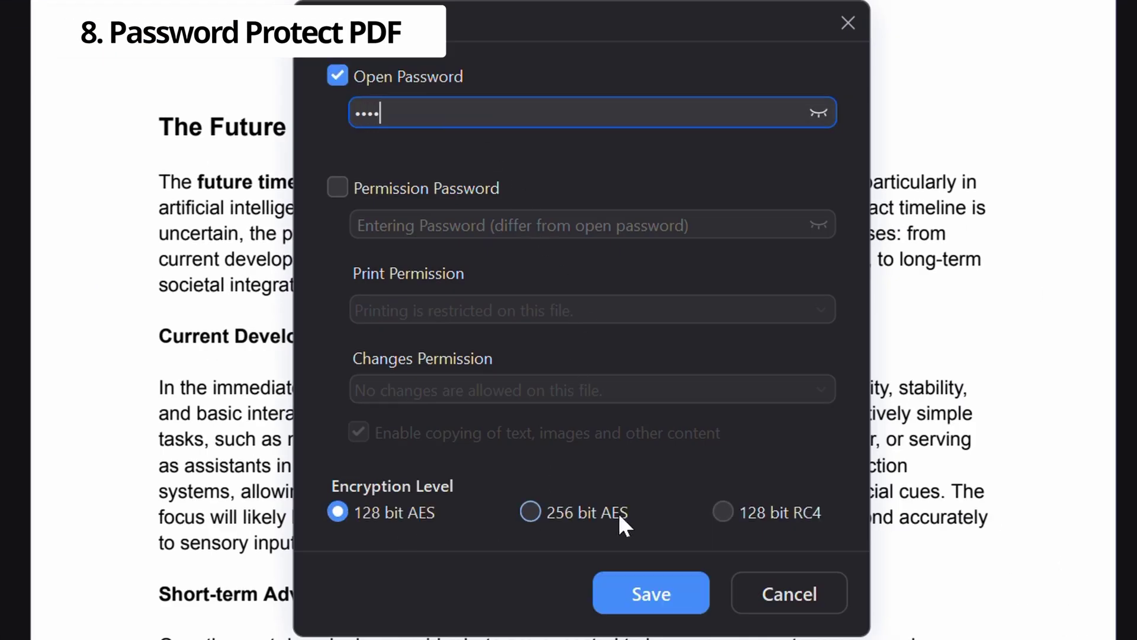
left_click(659, 606)
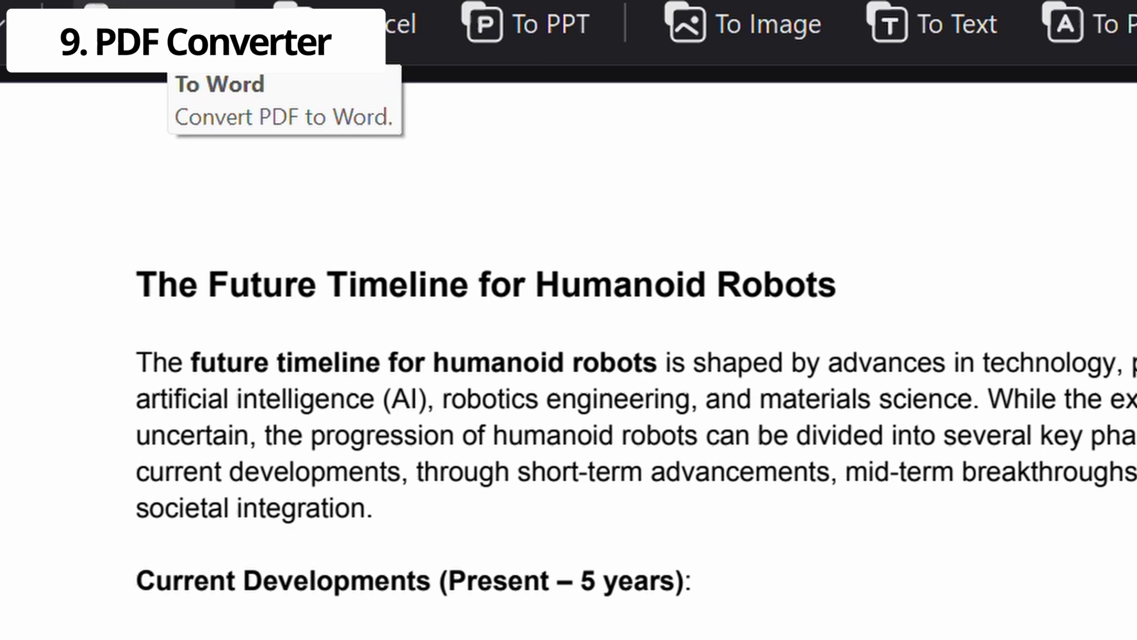
Convert the PDF to Future Timeline for Humanoid Robots_4.docx in its source folder.
left_click(184, 188)
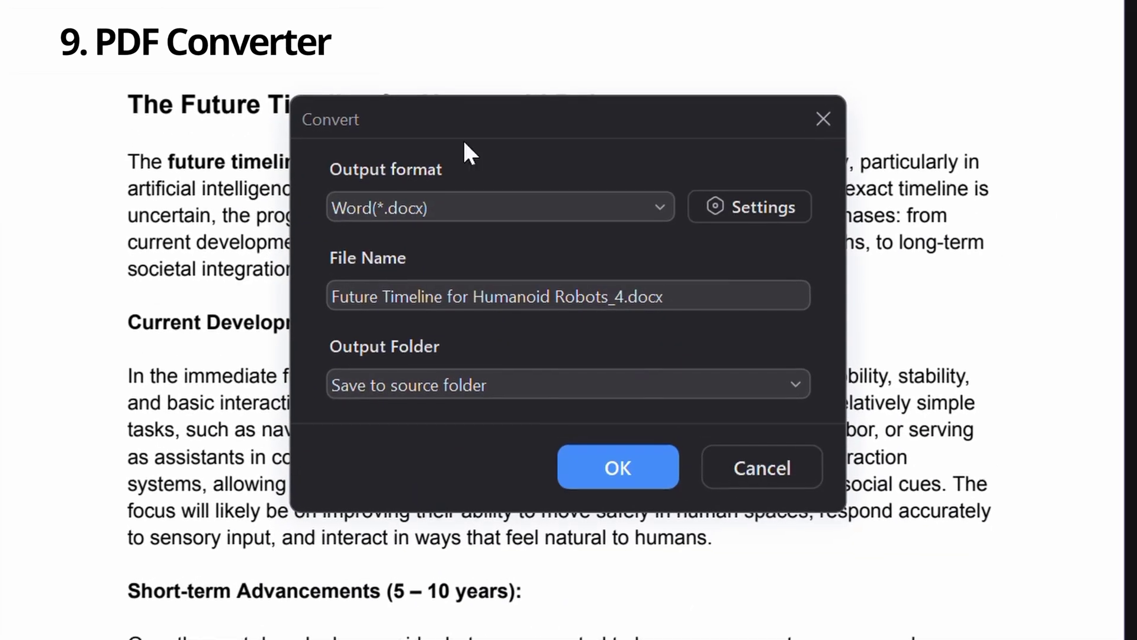
left_click(576, 469)
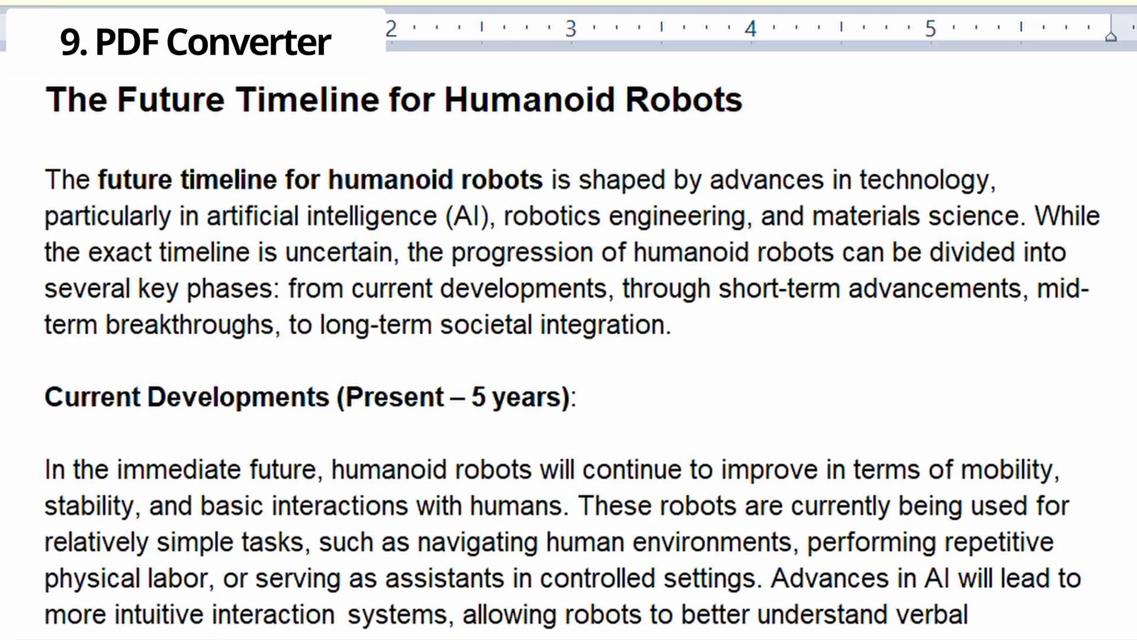
scroll(568, 320, "down", 1)
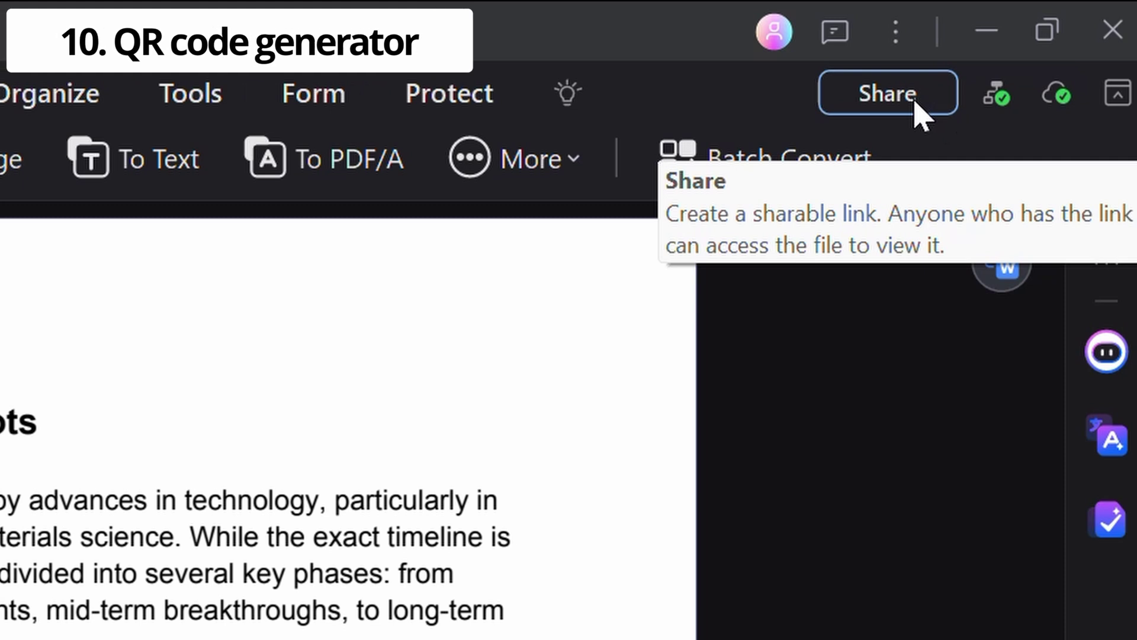
Display the Mobile QR code in the Share dialog's Link options for the timeline PDF.
left_click(917, 113)
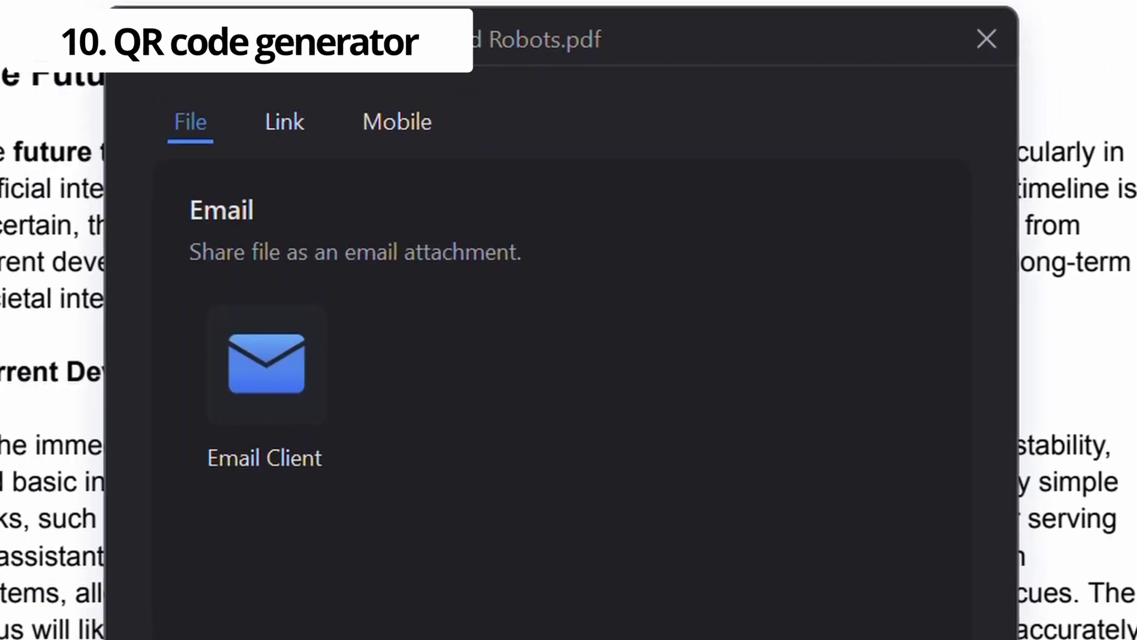
left_click(284, 122)
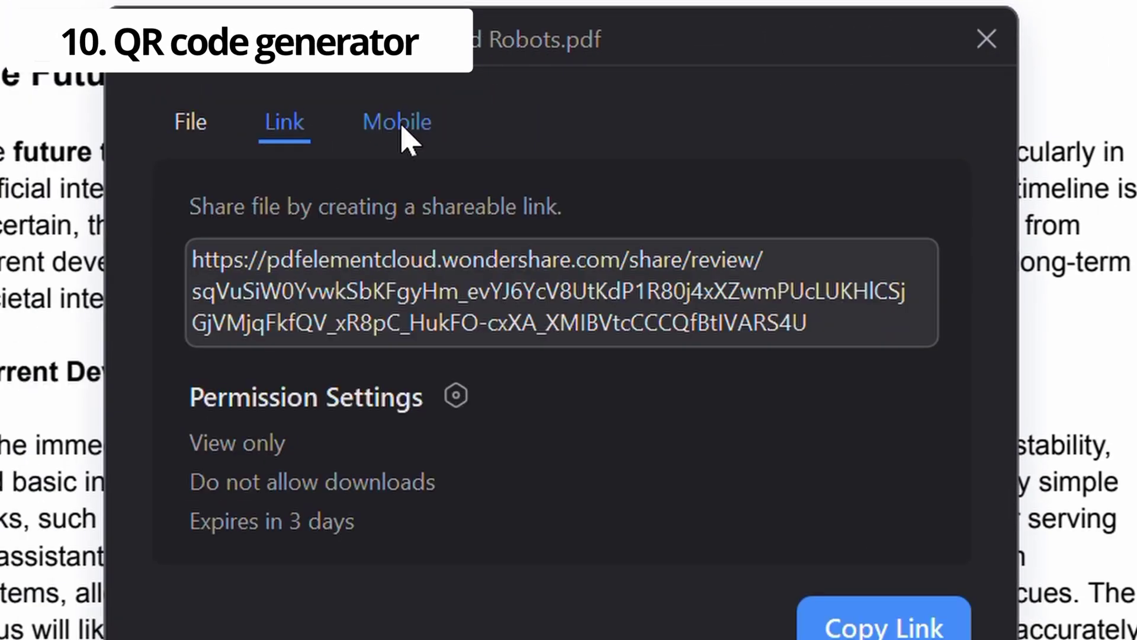
left_click(409, 140)
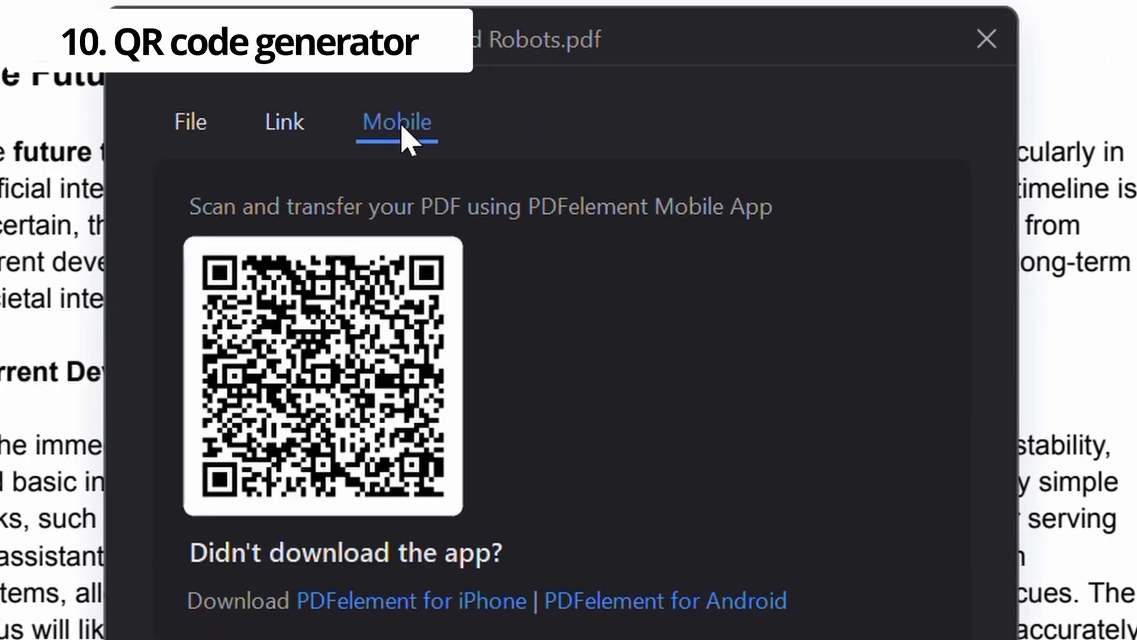